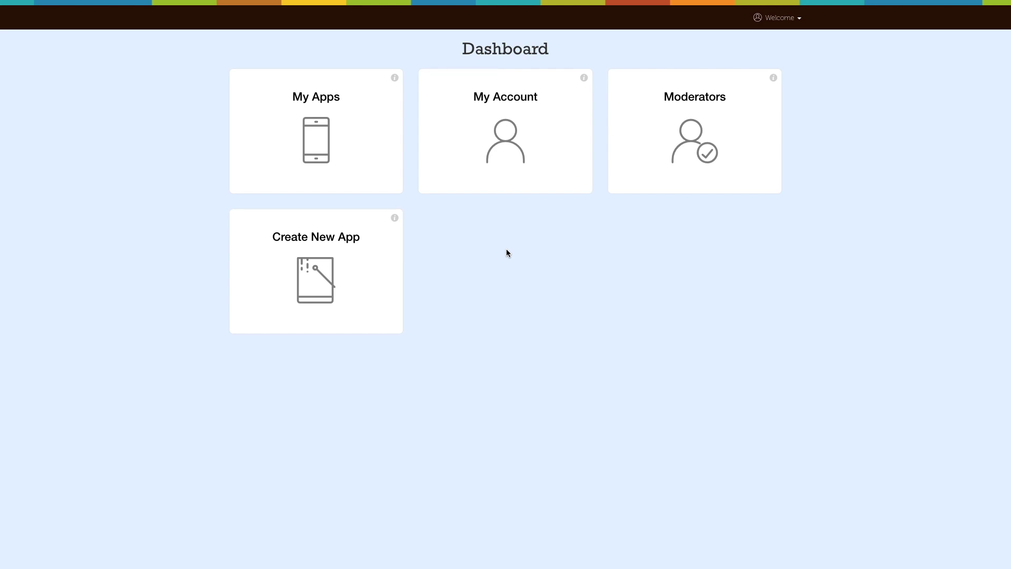
- Open My Apps from the dashboard and start editing 'my app'
click(329, 167)
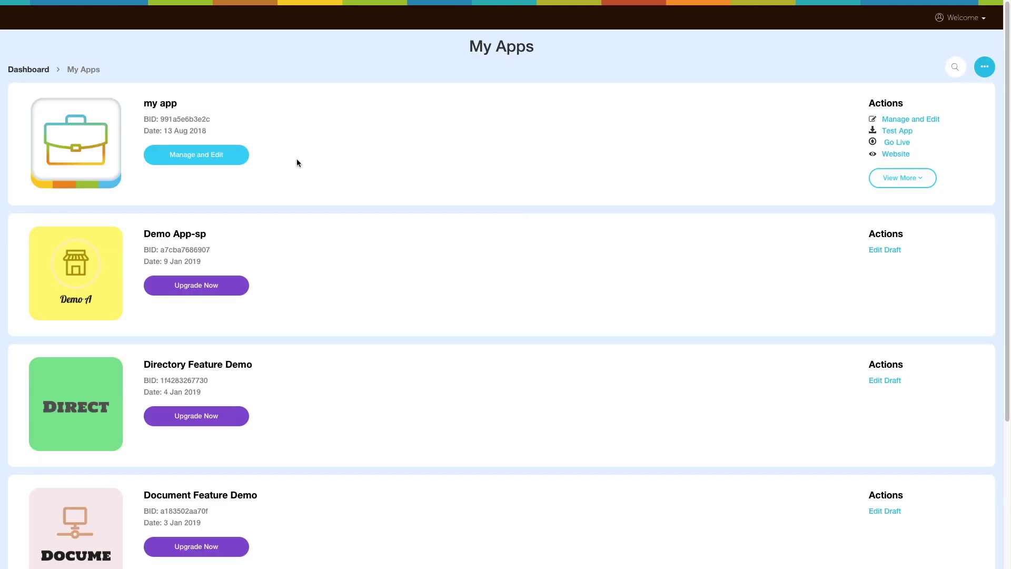
click(209, 165)
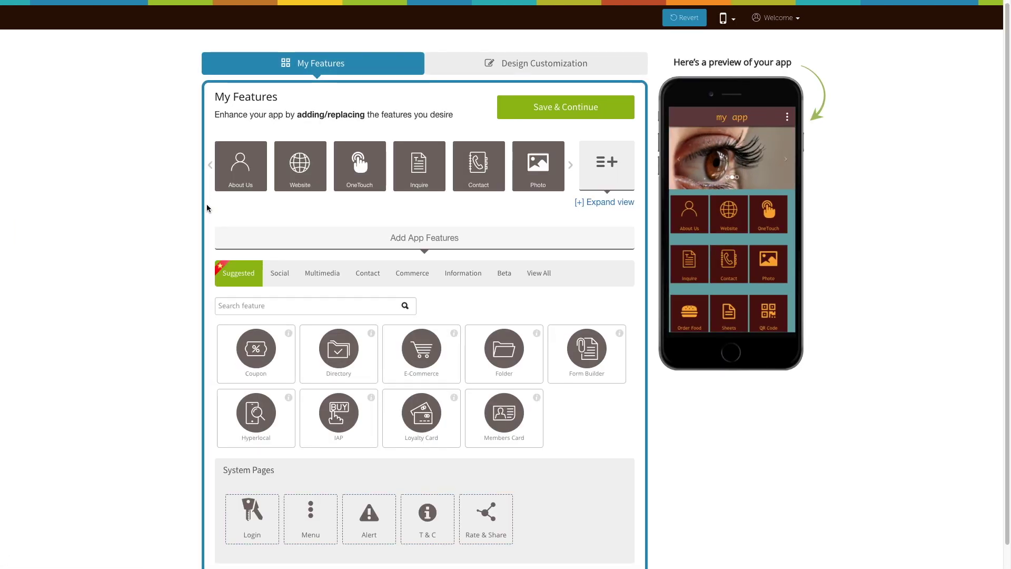
- Open the Login system page and scroll down to its Sign in content fields
scroll(207, 204, down, 1)
click(251, 501)
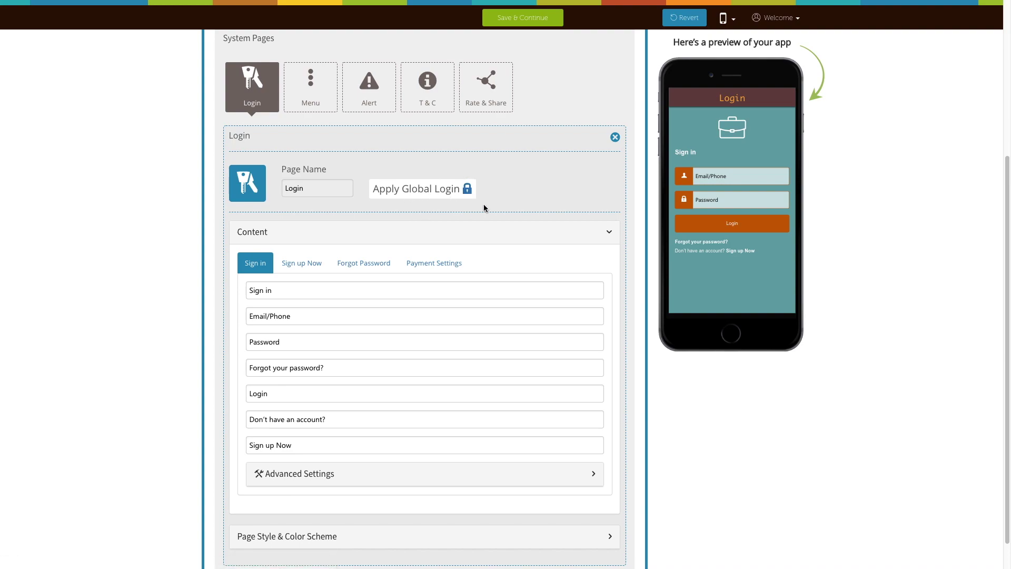
scroll(407, 226, down, 1)
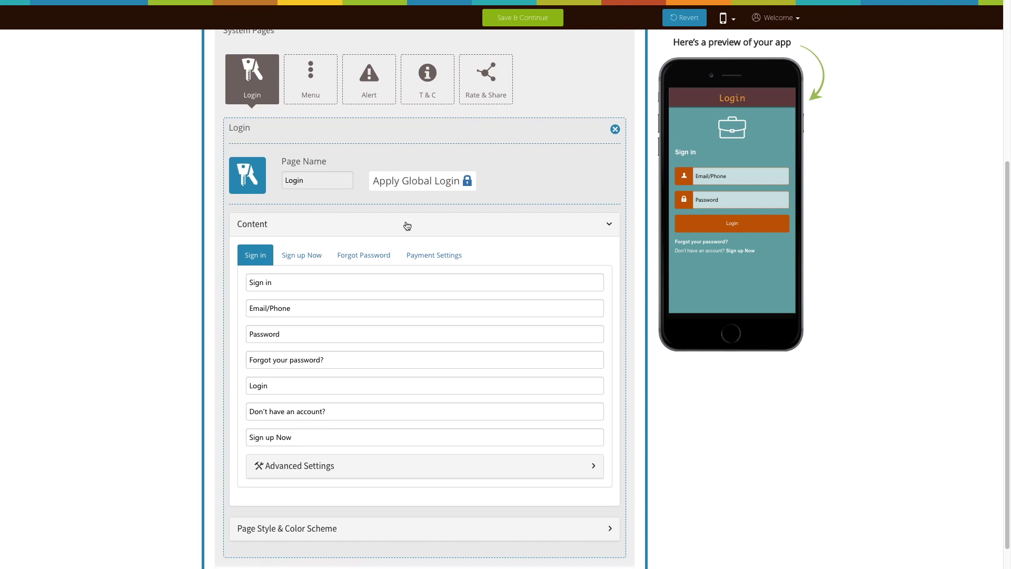
scroll(407, 225, down, 1)
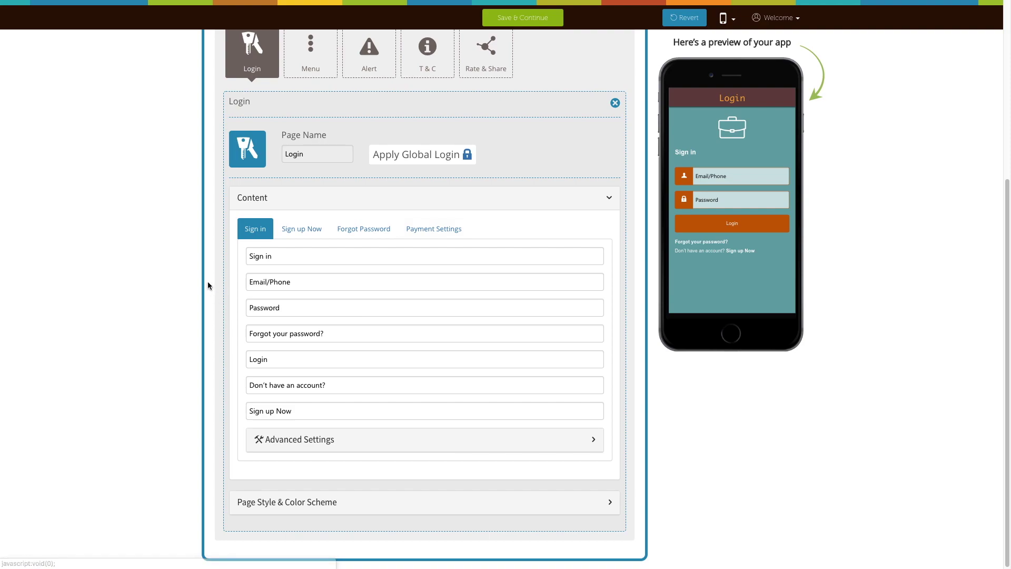
- Switch the Login Content panel to its Payment Settings tab
click(429, 233)
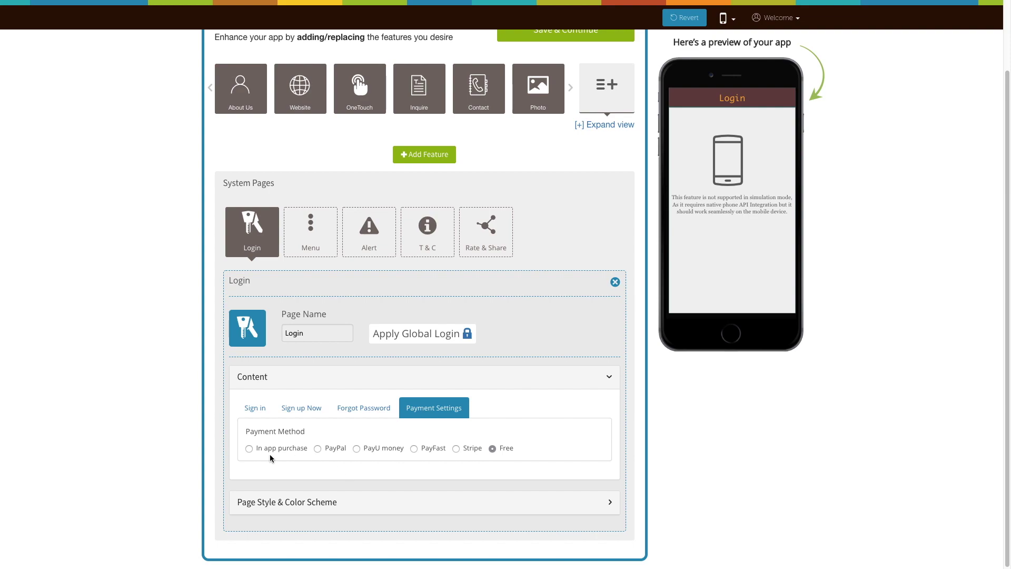
- Choose In app purchase as the payment method and view the Android credentials help
click(248, 448)
scroll(251, 447, down, 1)
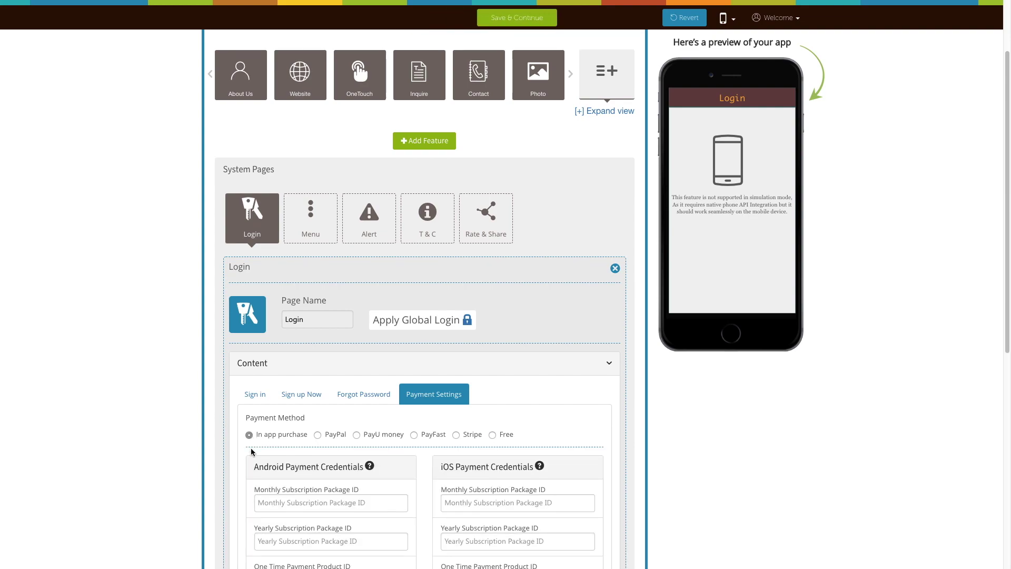
scroll(250, 447, down, 2)
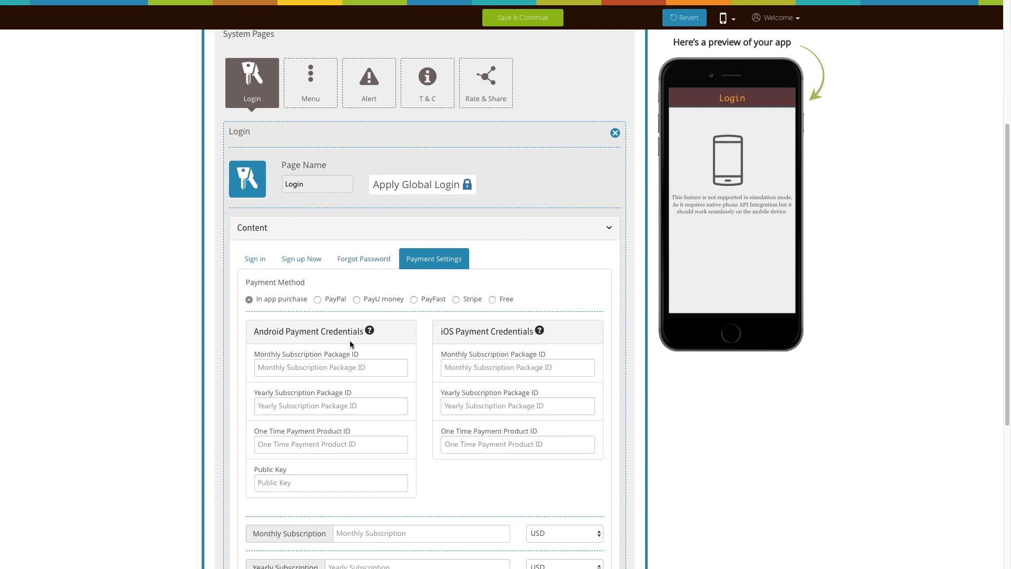
mouse_move(370, 332)
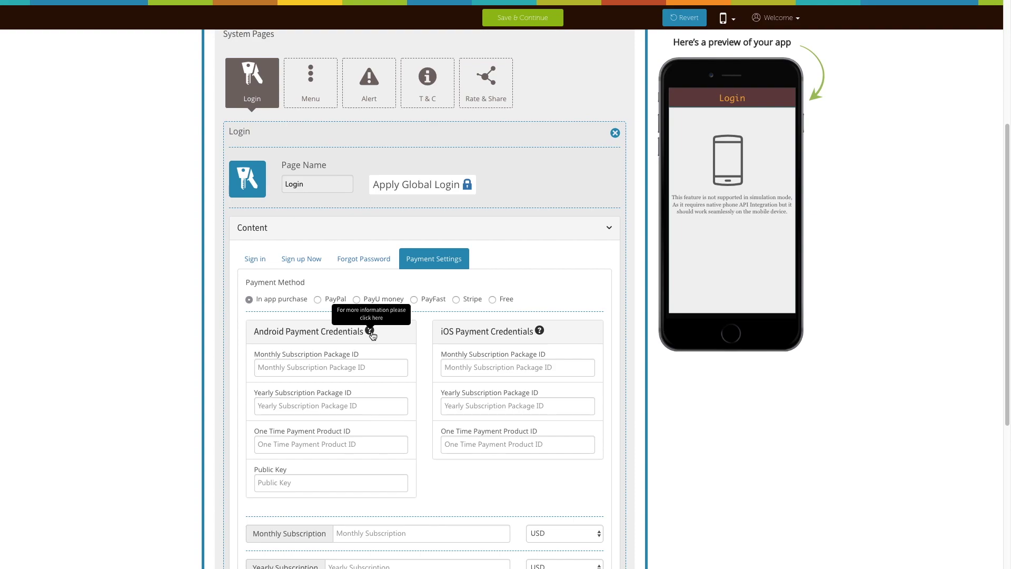
click(371, 332)
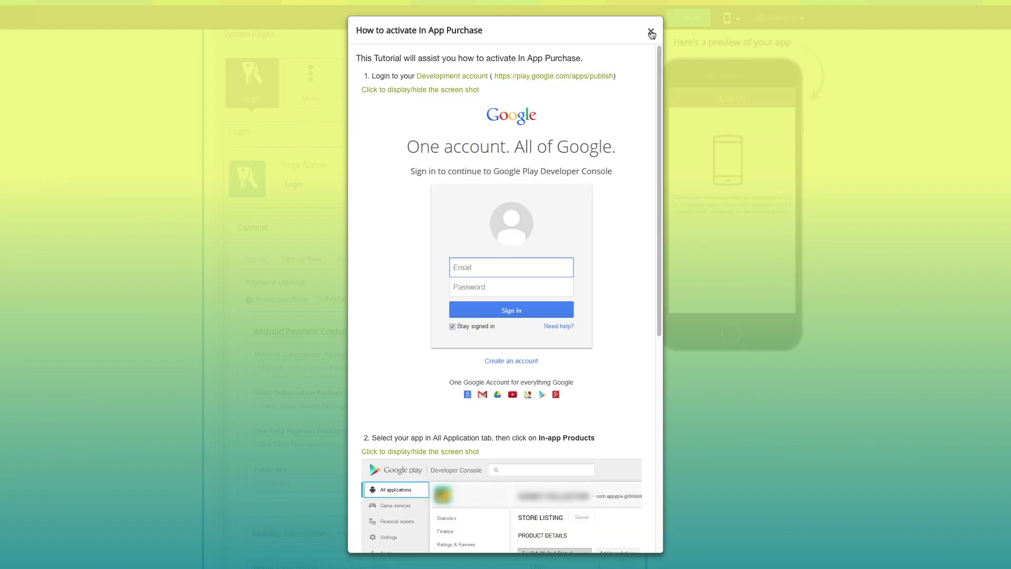
click(651, 30)
- Go through the Android Monthly, Yearly, One Time Payment ID fields and the Public Key field
scroll(394, 350, down, 2)
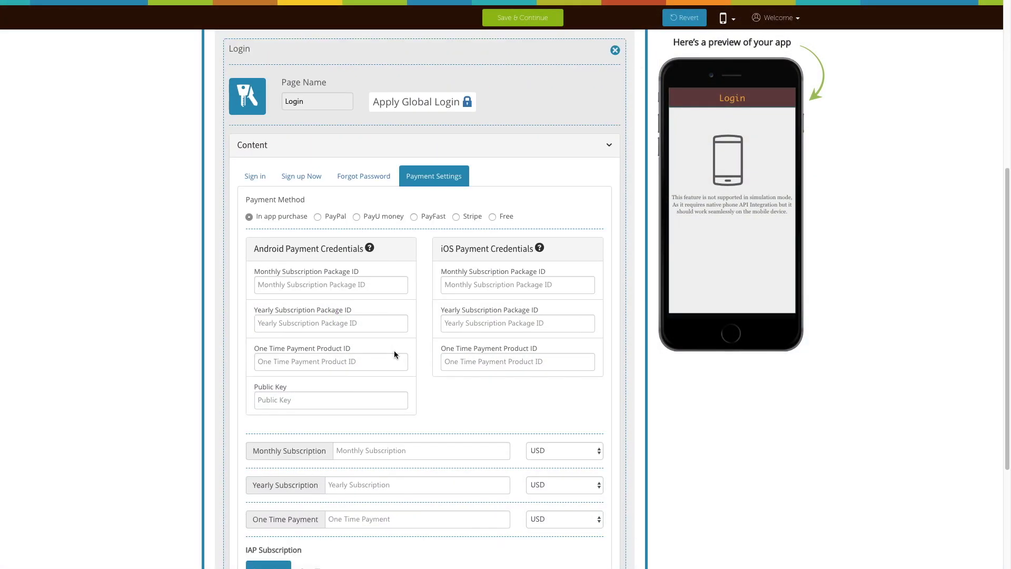
click(275, 276)
click(283, 311)
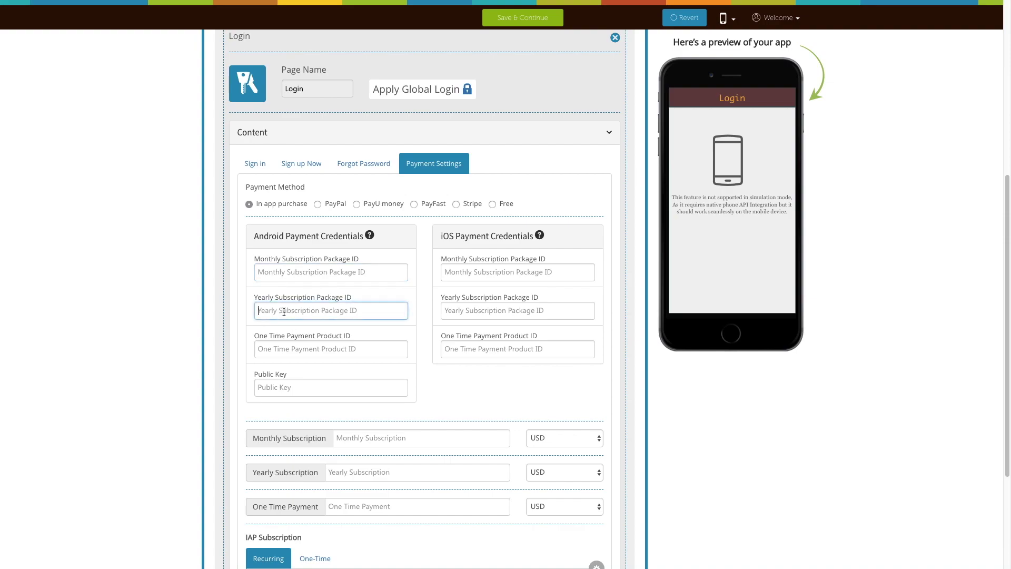
click(289, 348)
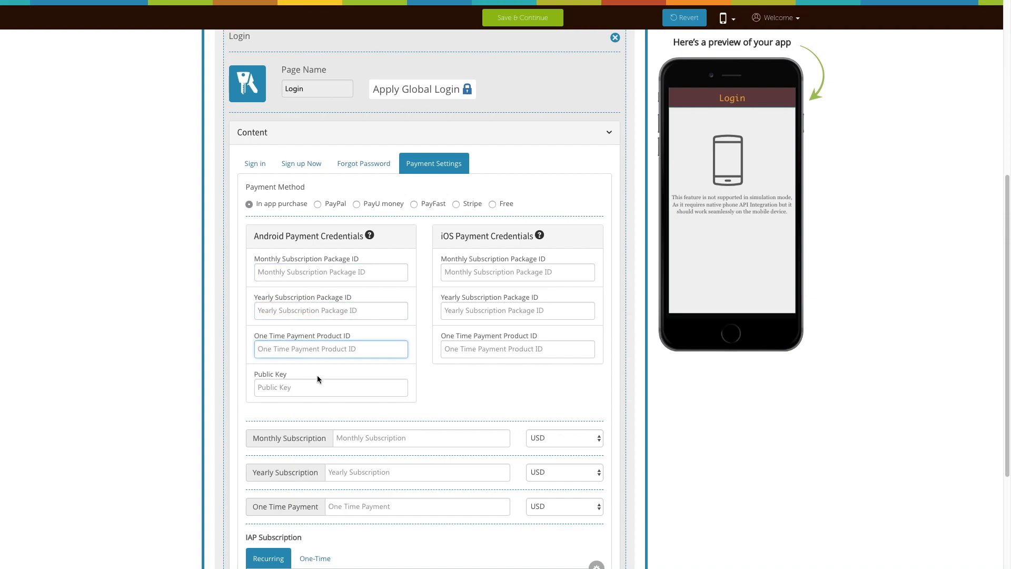
click(337, 385)
click(422, 385)
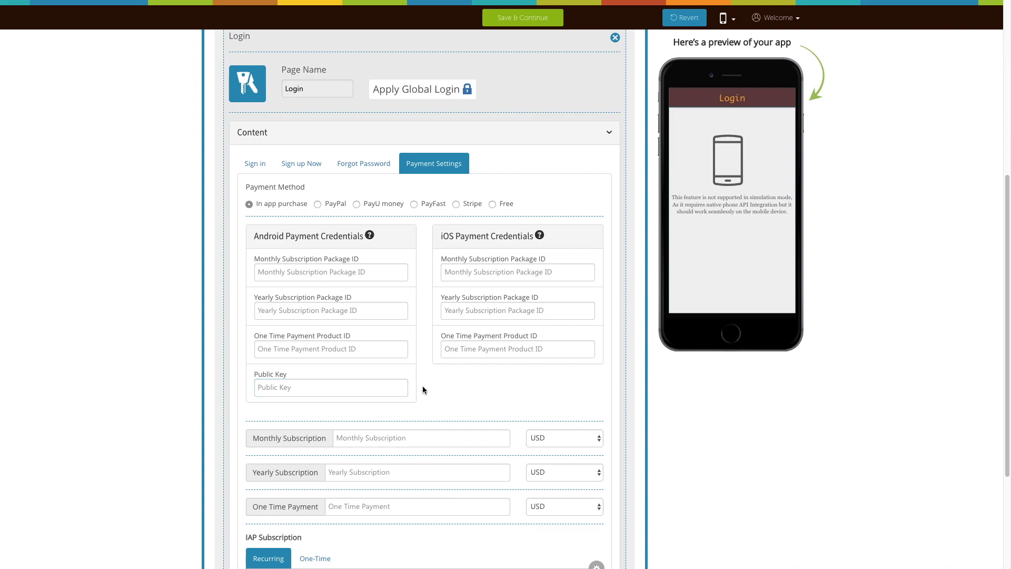
scroll(422, 385, up, 1)
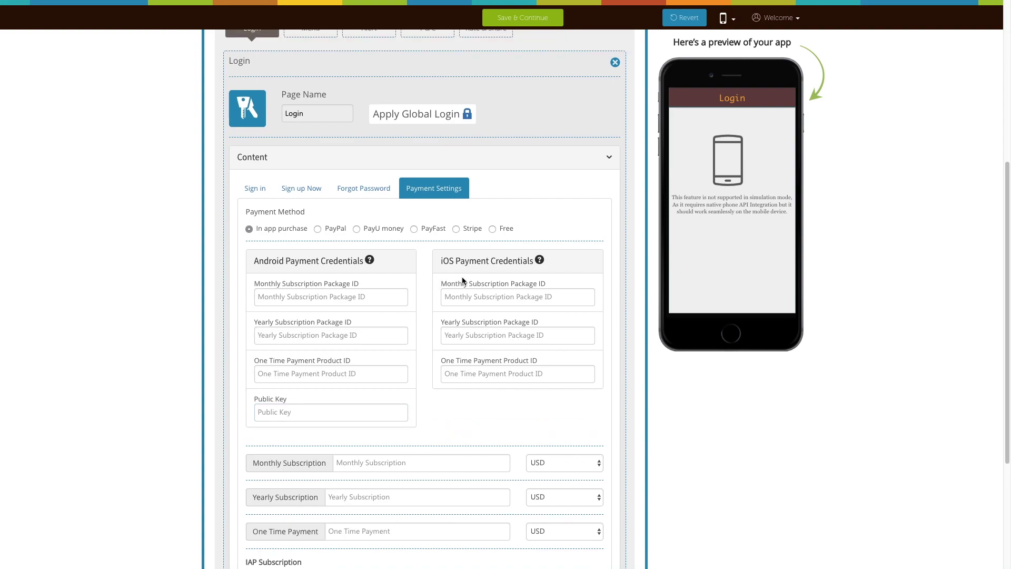
- Go through the iOS Monthly, Yearly and One Time Payment ID fields and view the iTunes help
click(484, 296)
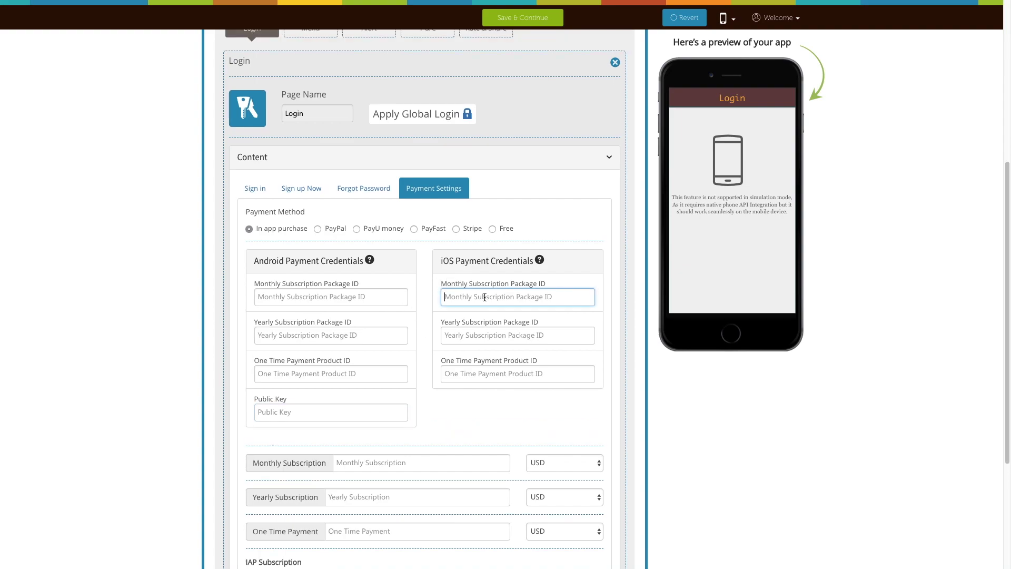
click(495, 339)
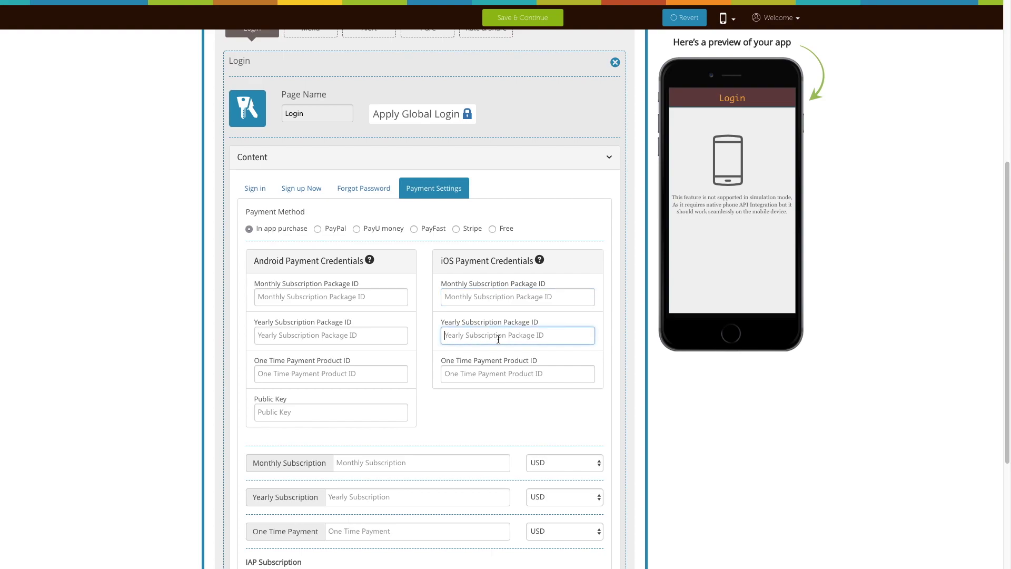
click(484, 380)
click(462, 277)
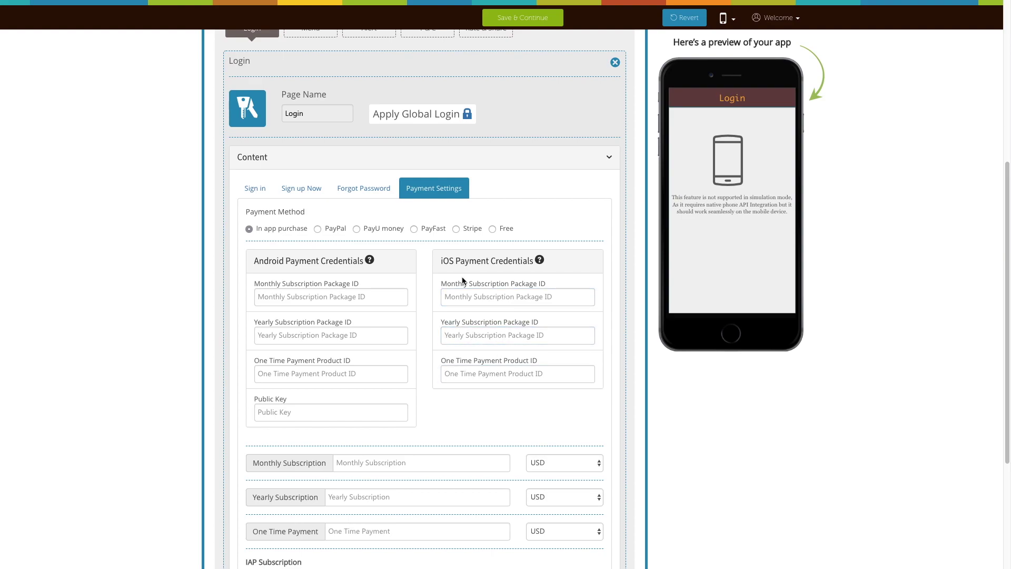
click(539, 262)
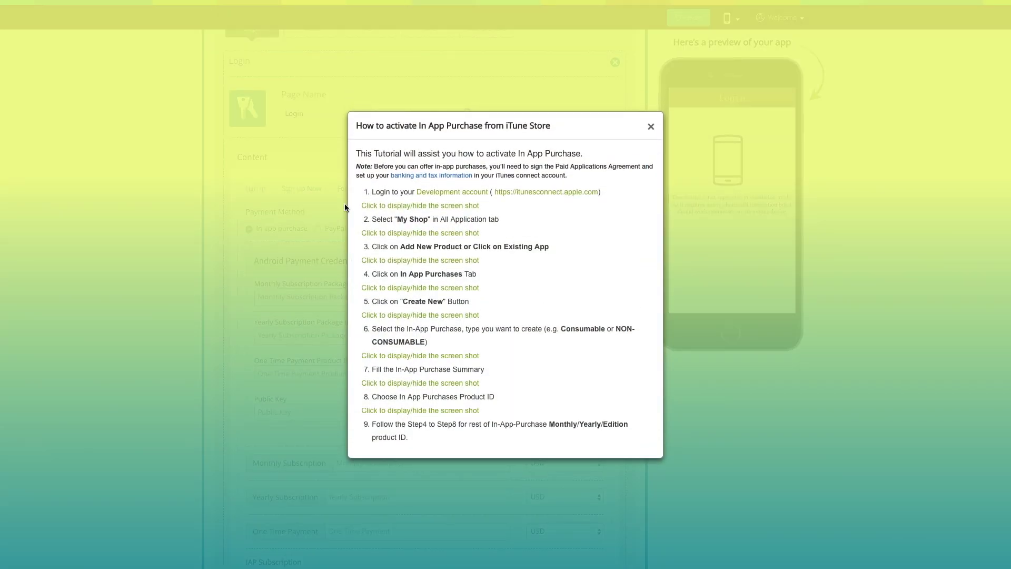
click(651, 127)
- Check the one-time payment's USD currency list, then change the payment method to PayPal
scroll(471, 319, down, 3)
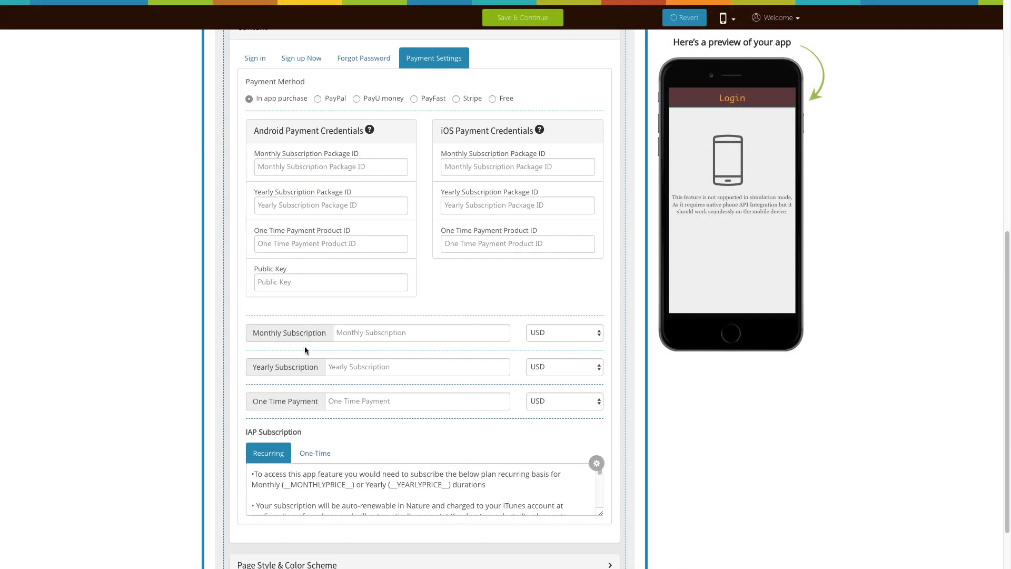
click(368, 404)
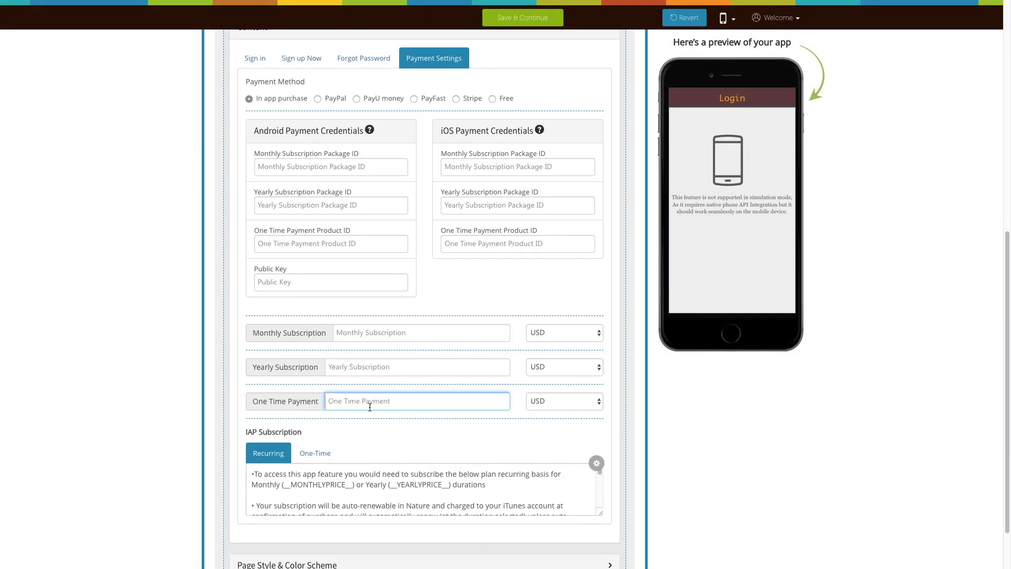
click(598, 402)
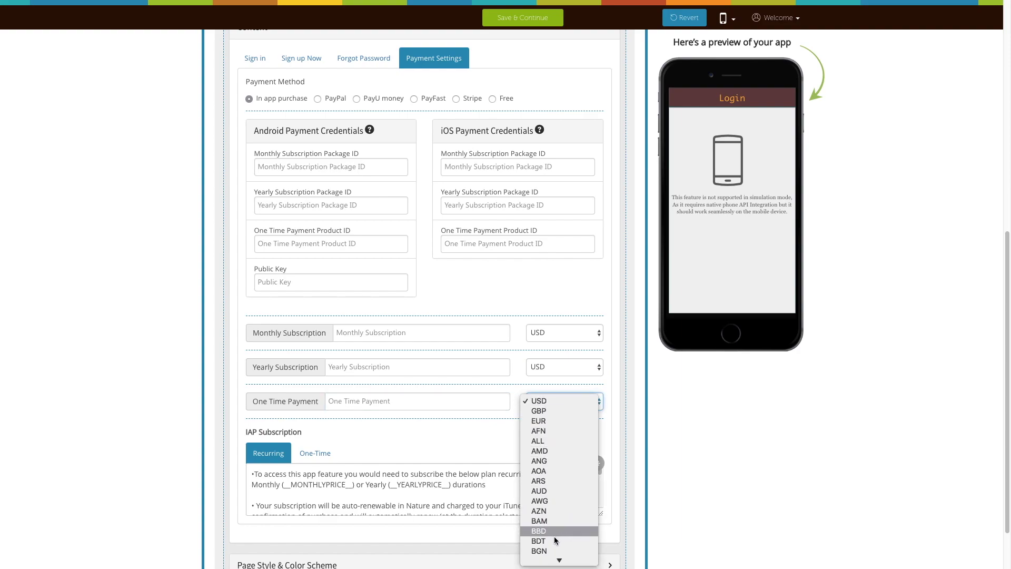
scroll(440, 486, up, 3)
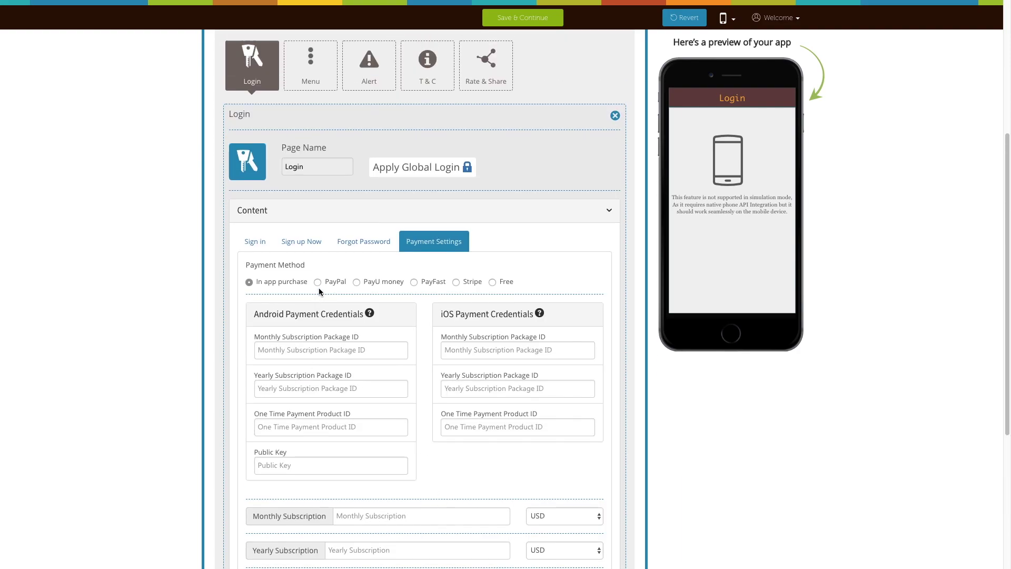
click(320, 283)
click(325, 339)
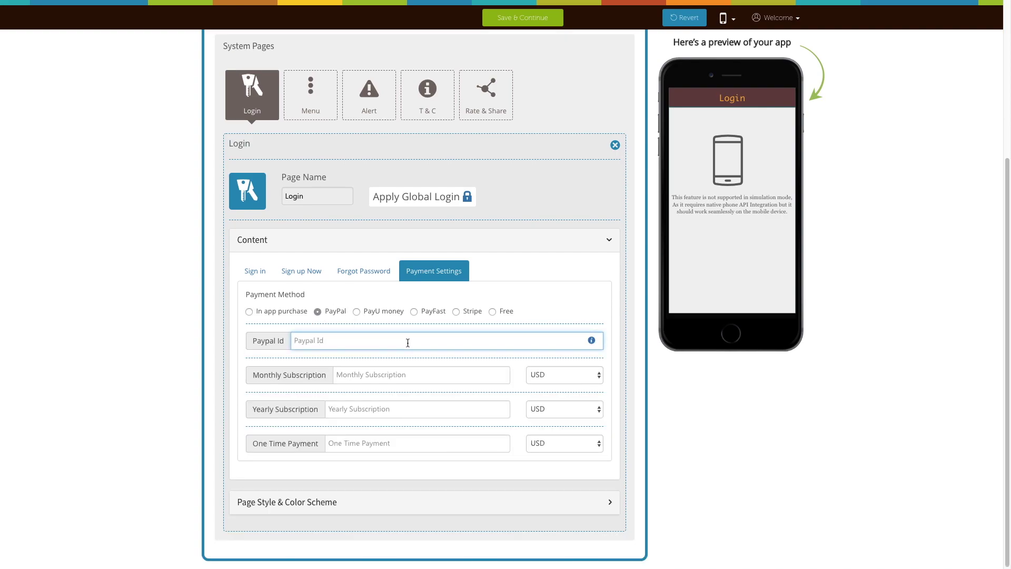
click(591, 340)
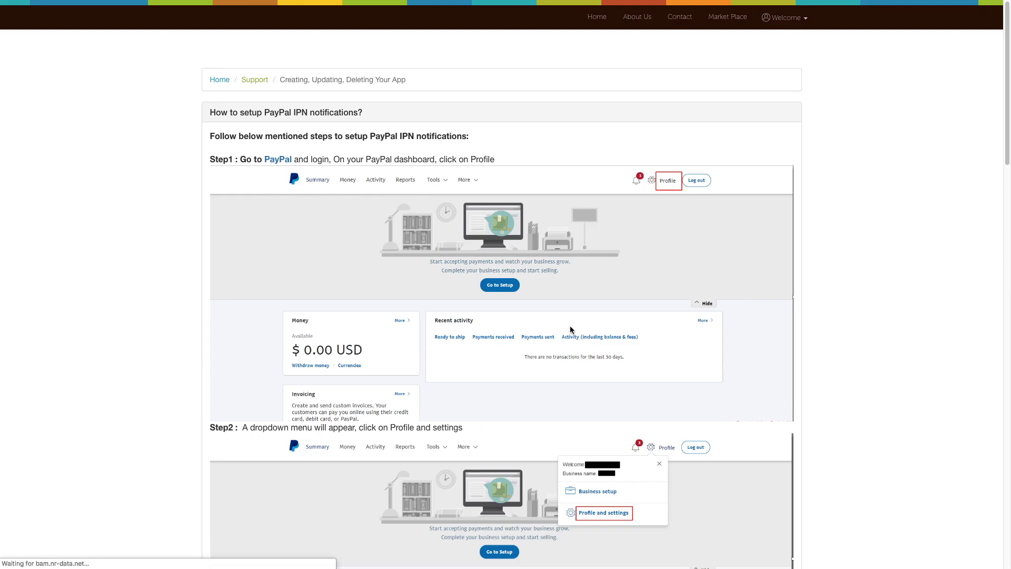
scroll(573, 358, down, 8)
scroll(574, 361, down, 18)
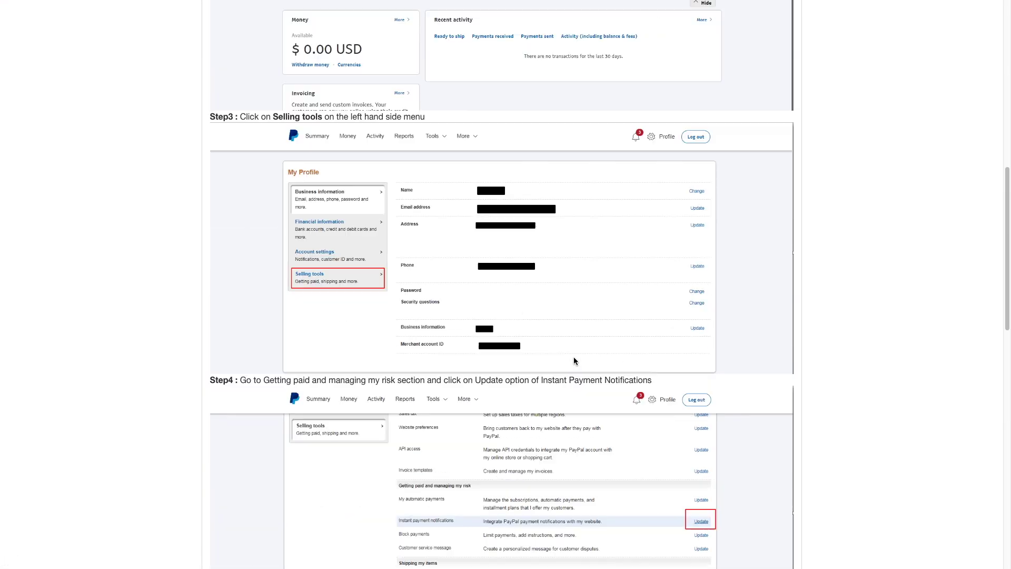
scroll(574, 360, up, 20)
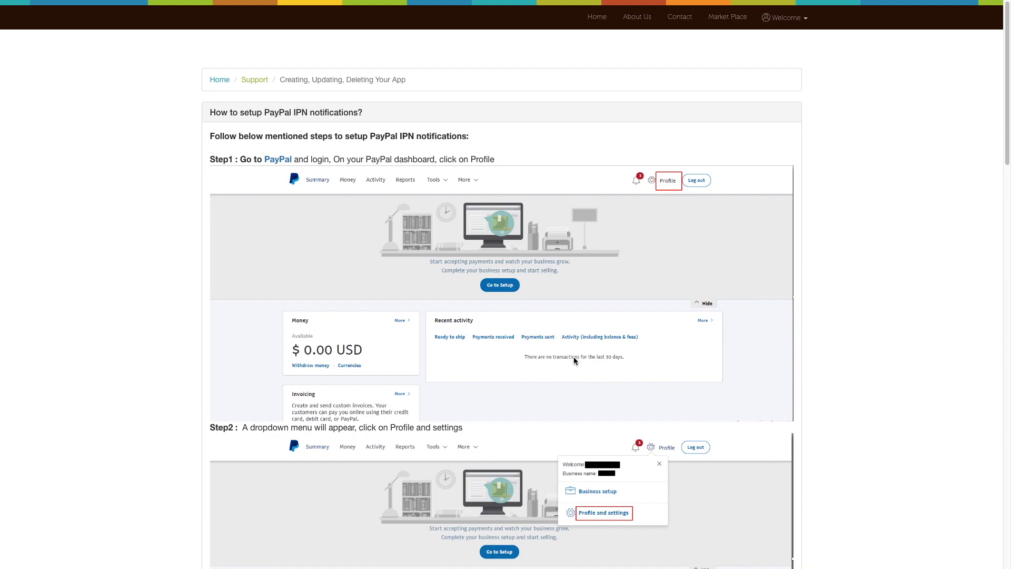
key(ctrl+Tab)
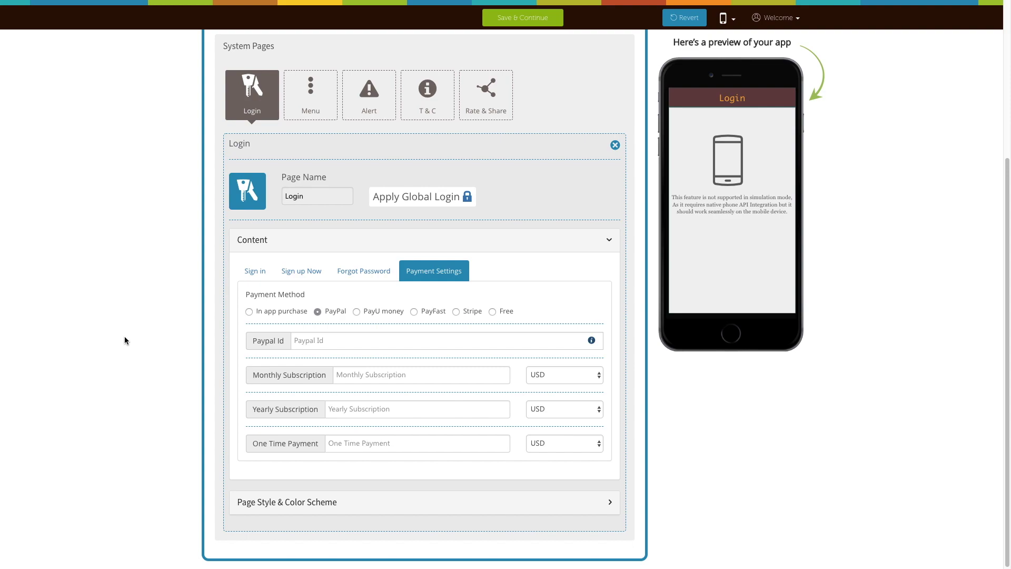
- Choose PayU money, review the Merchant Key, Merchant Salt and help, keeping INR for one-time payment
click(354, 312)
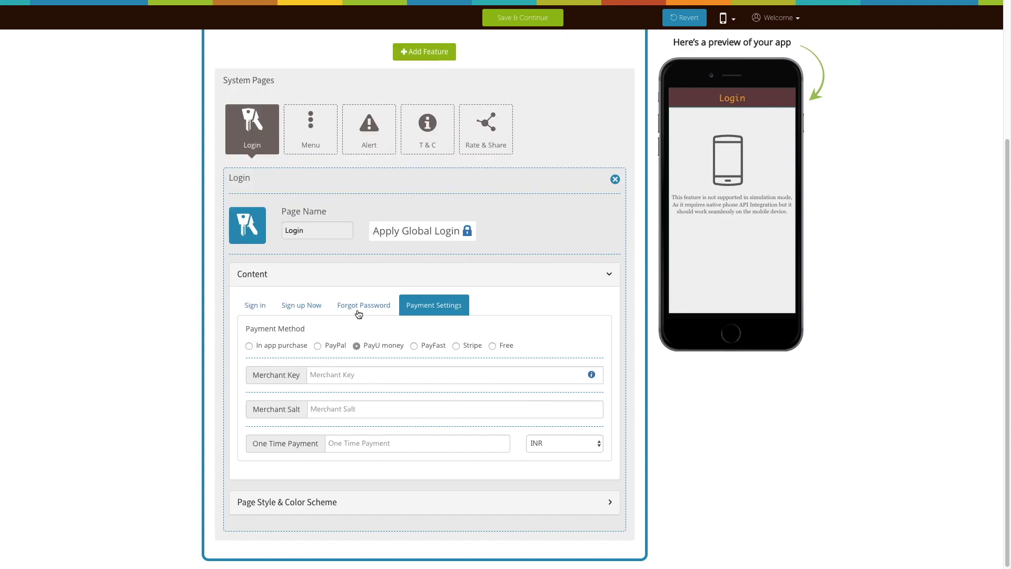
click(339, 376)
click(358, 409)
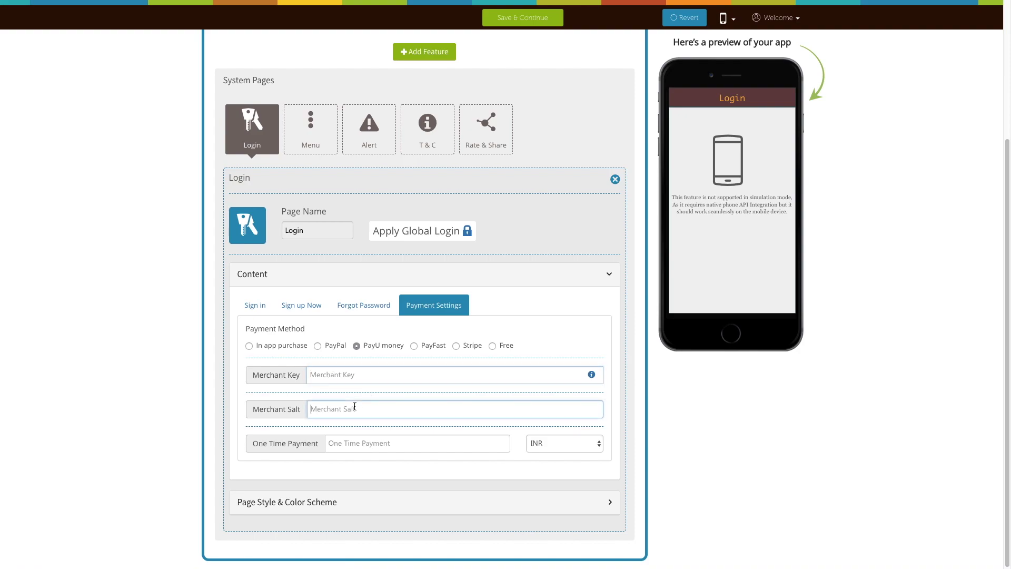
click(590, 375)
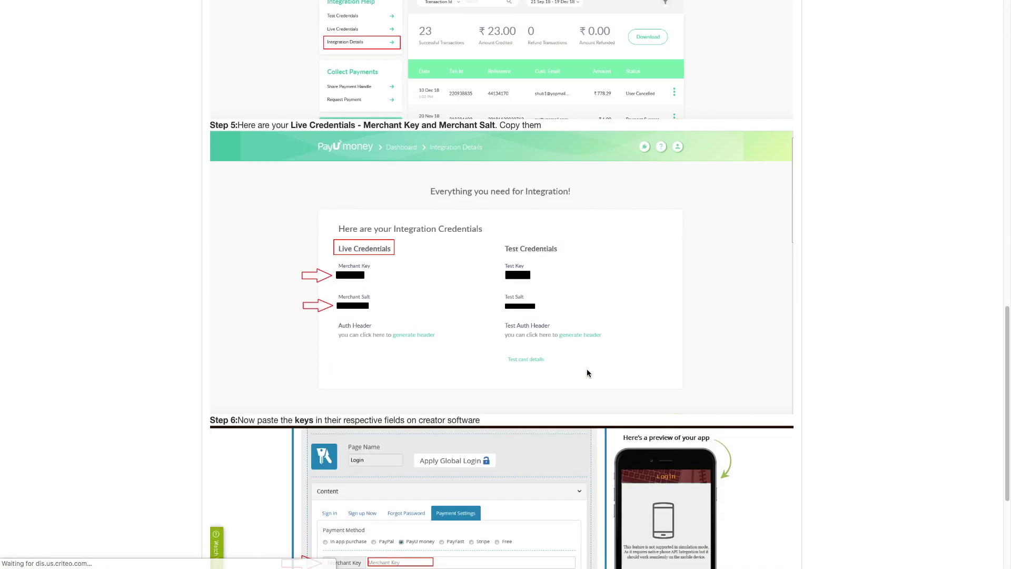
scroll(588, 373, down, 4)
scroll(588, 373, up, 3)
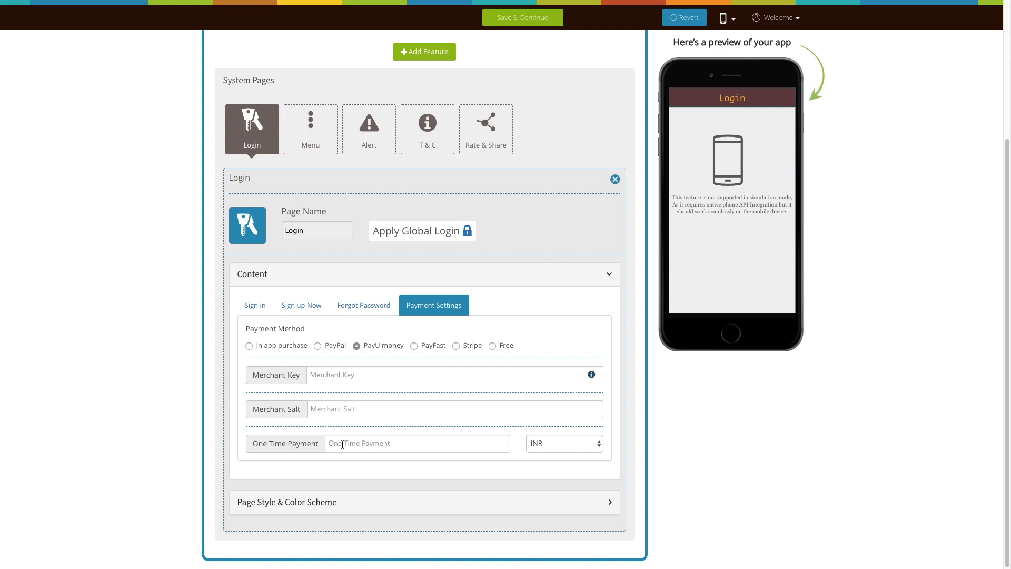
click(342, 444)
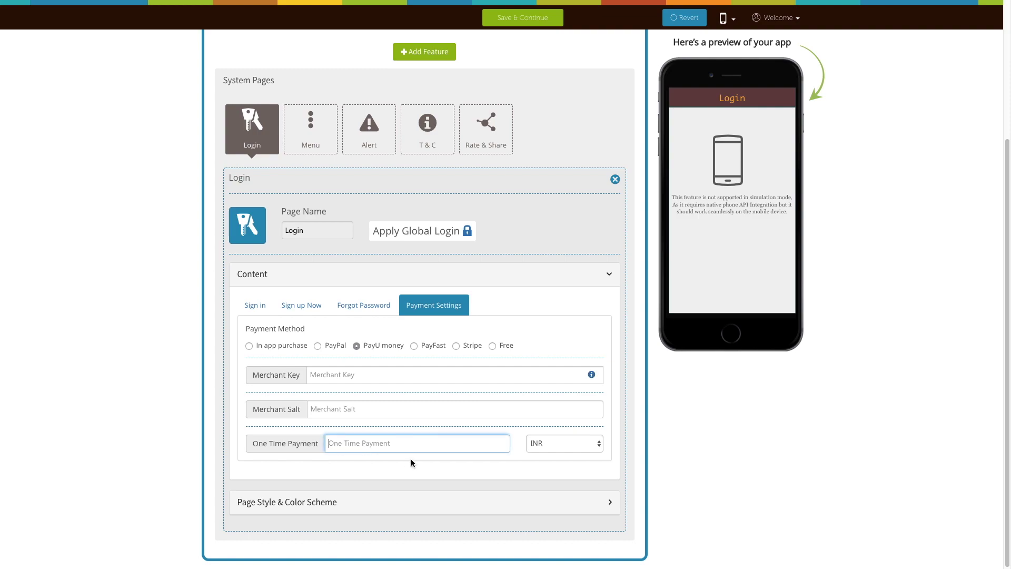
click(598, 447)
click(570, 445)
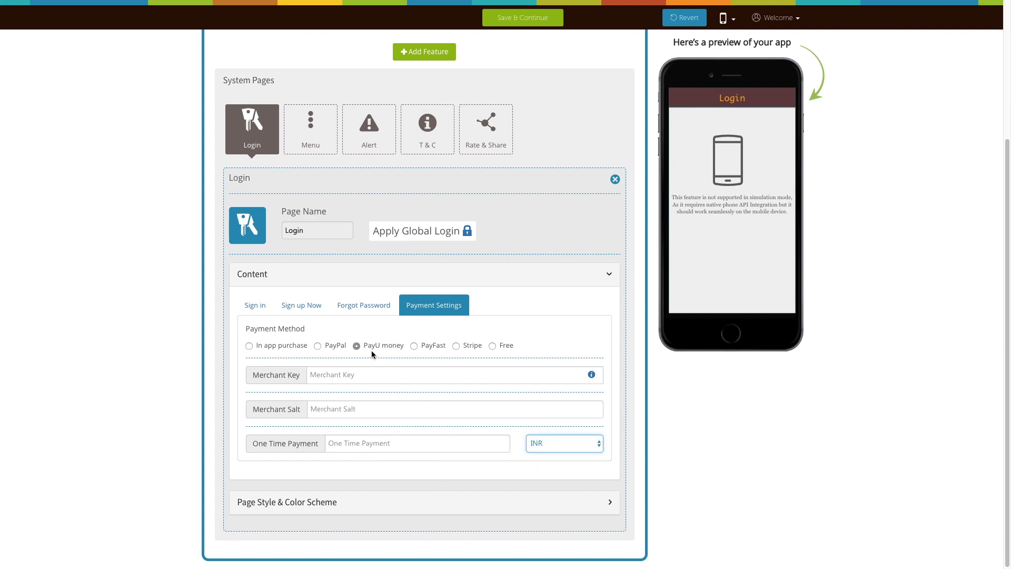
- Choose PayFast and go through its Merchant Id, Merchant Key and Passphrase fields
click(414, 346)
scroll(415, 346, down, 1)
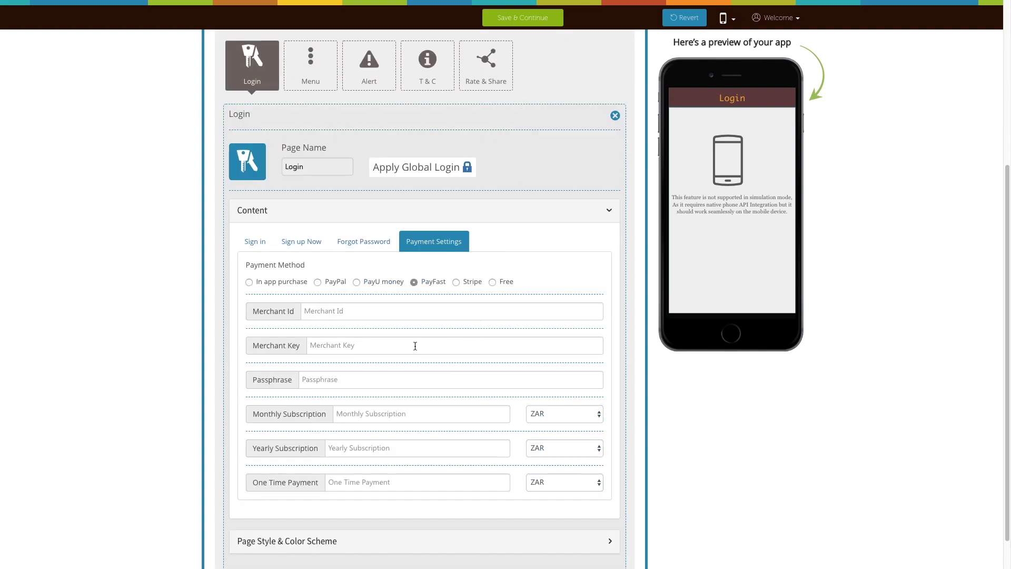
click(340, 316)
click(356, 345)
scroll(357, 343, down, 1)
click(360, 343)
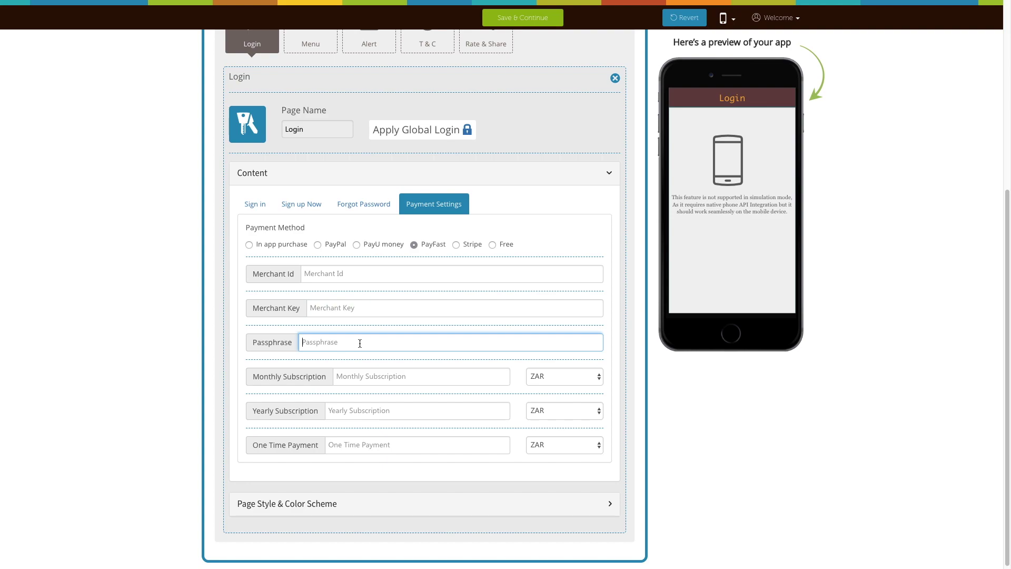
- Review PayFast's monthly, yearly and one-time prices in ZAR, then switch to Stripe
click(374, 375)
click(389, 417)
click(362, 446)
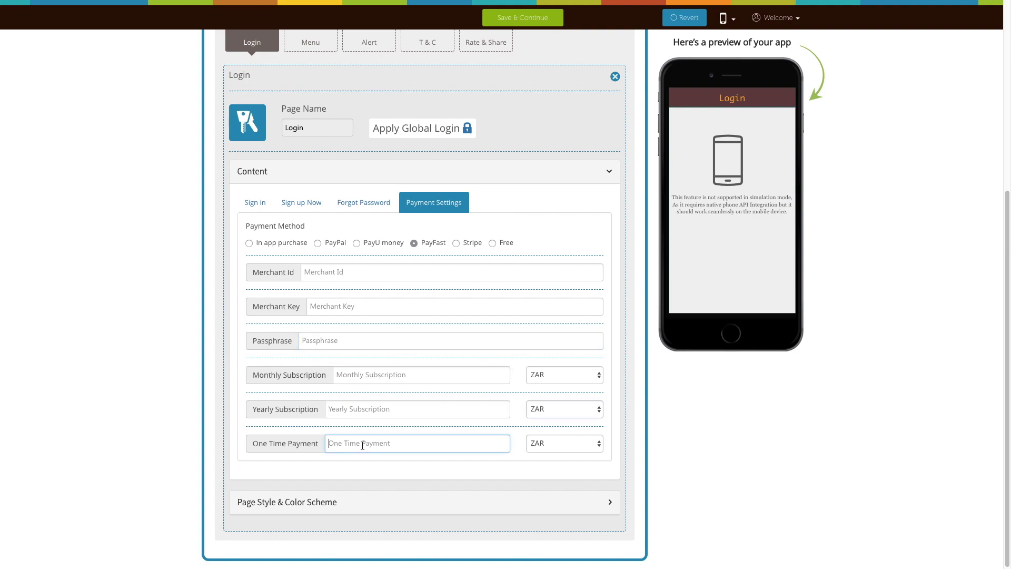
click(587, 448)
click(587, 448)
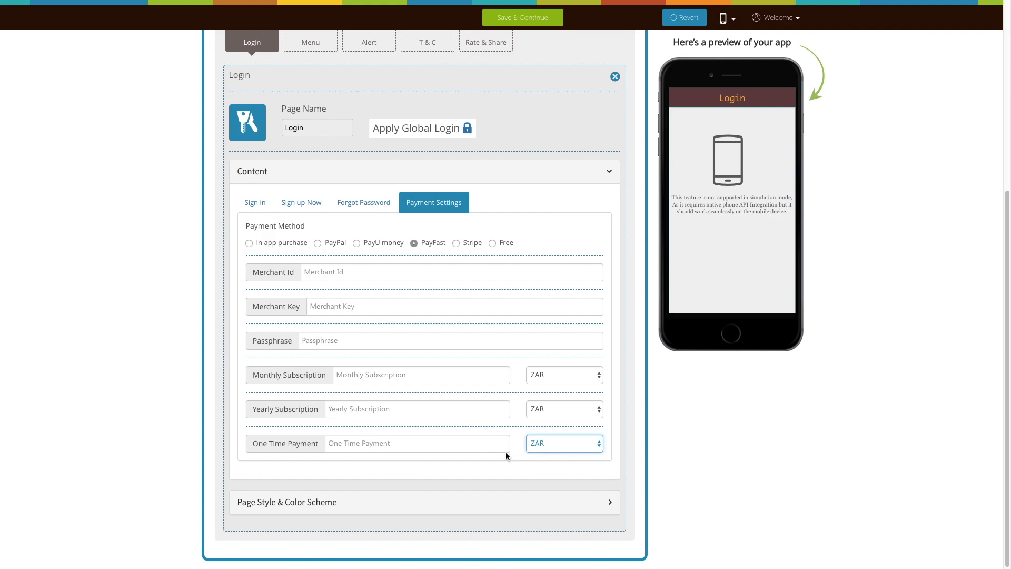
click(457, 248)
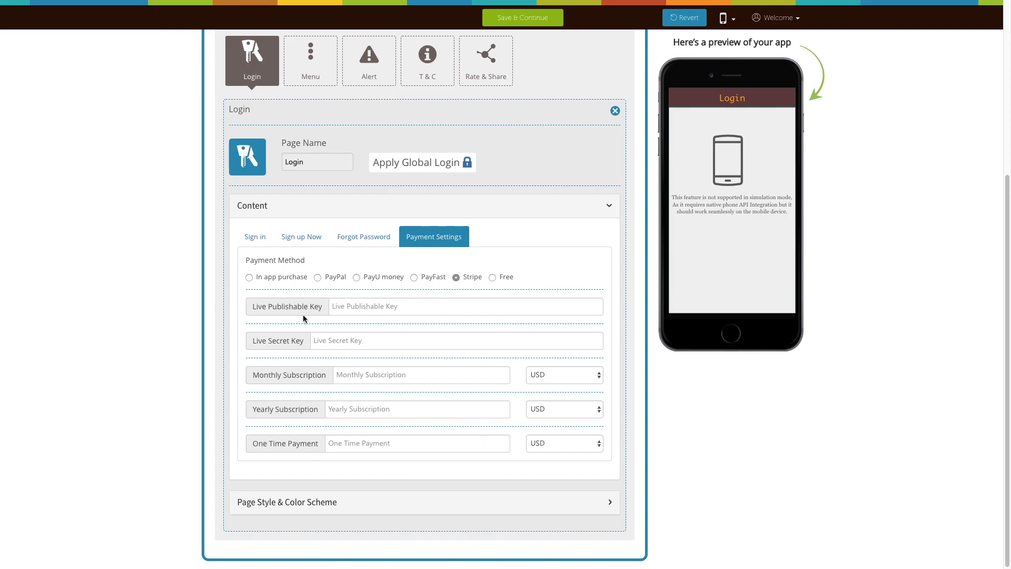
click(428, 311)
click(367, 344)
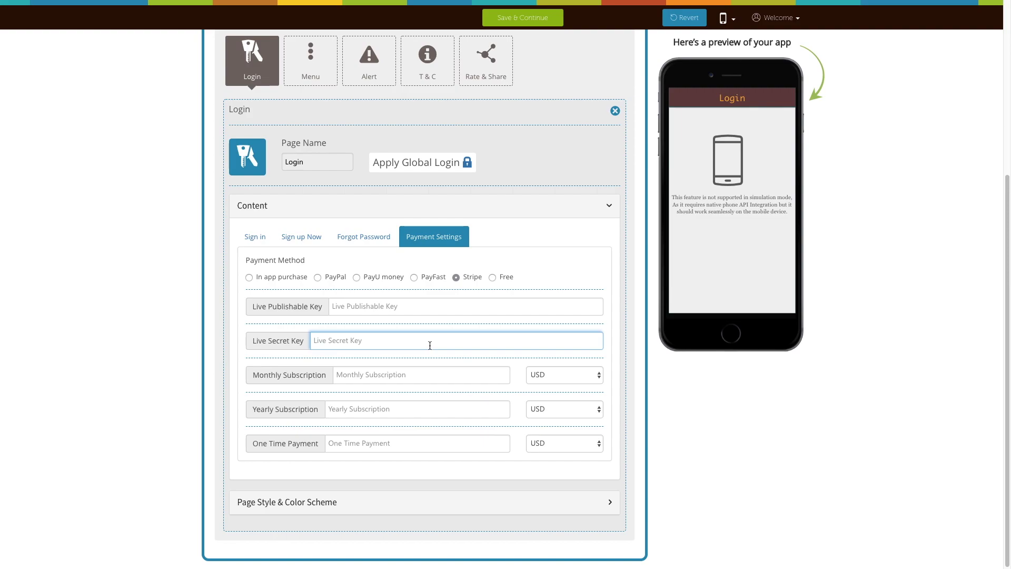
click(362, 380)
click(407, 410)
click(402, 444)
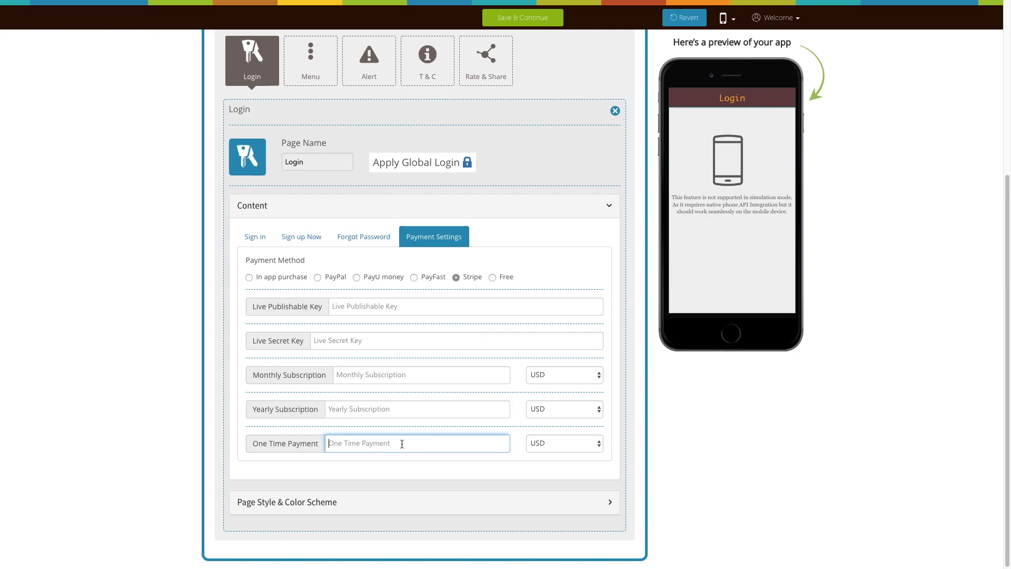